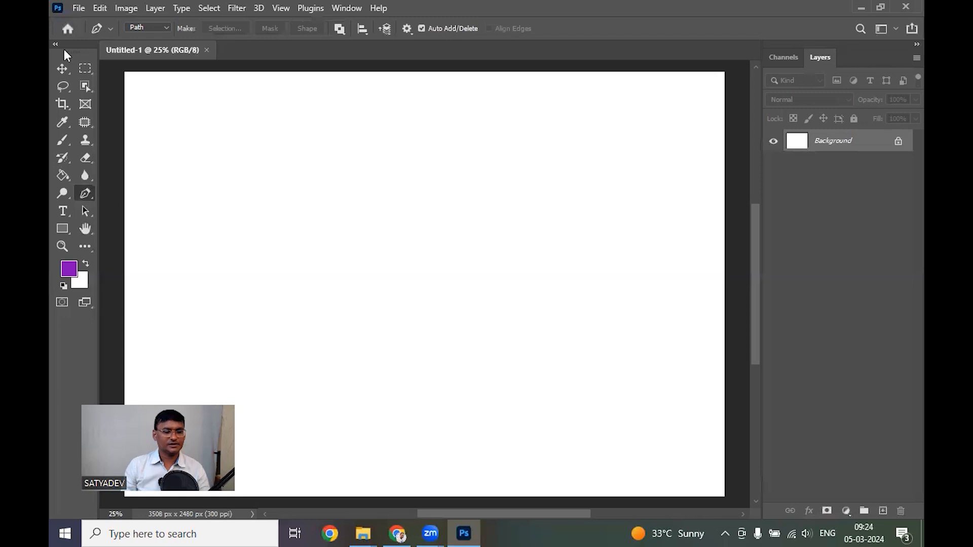
# - Open the garden photo whose file name starts with 1000_F_334552096 and move it into the Untitled-1 document as a new layer
pyautogui.click(78, 9)
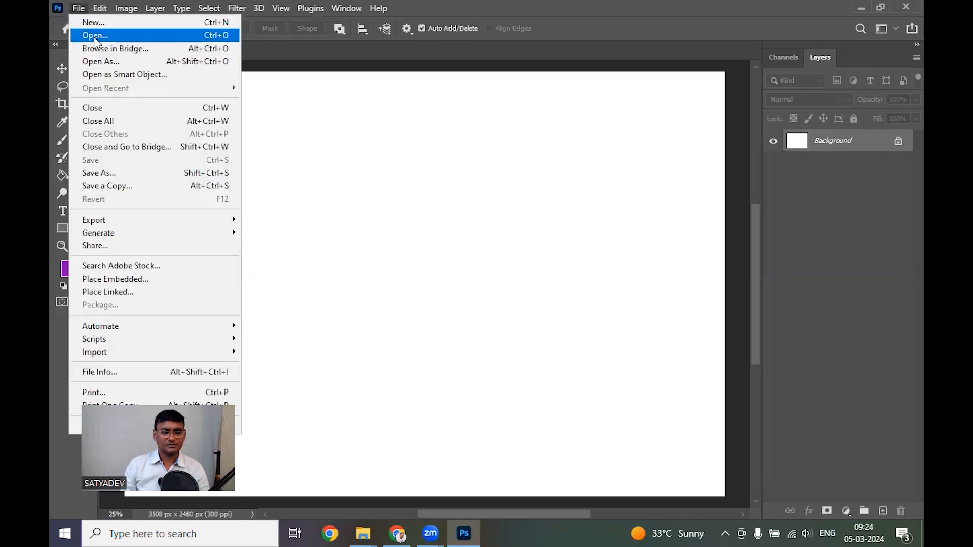
pyautogui.click(95, 37)
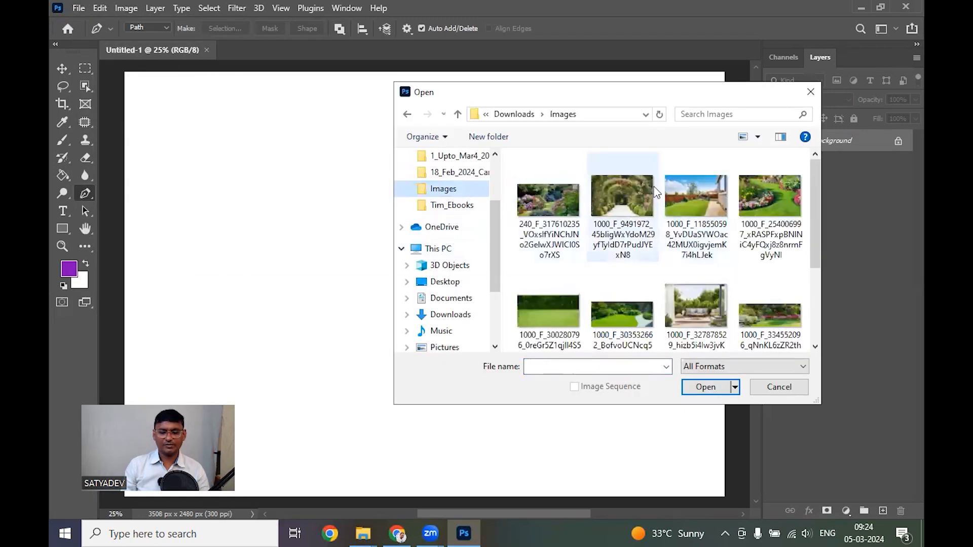
pyautogui.doubleClick(623, 201)
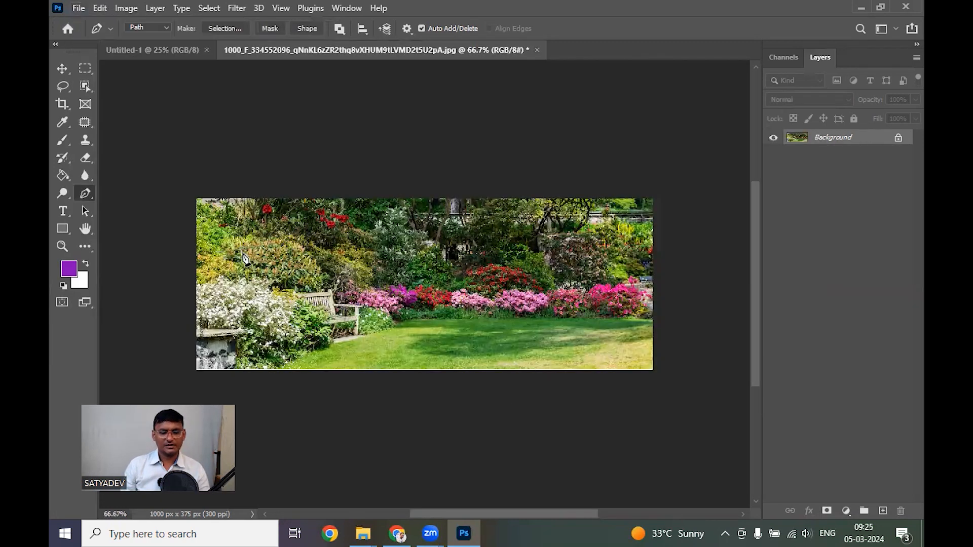
pyautogui.click(58, 68)
pyautogui.moveTo(429, 328); pyautogui.dragTo(298, 165)
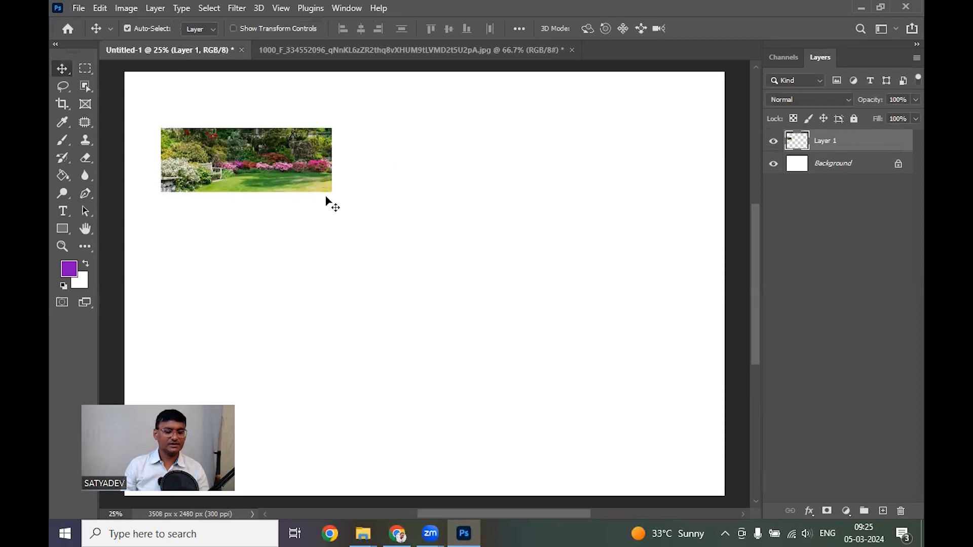
# - Enlarge the garden layer with Free Transform until it covers the whole canvas, and shift it slightly to the right
pyautogui.hotkey('ctrl', 't')
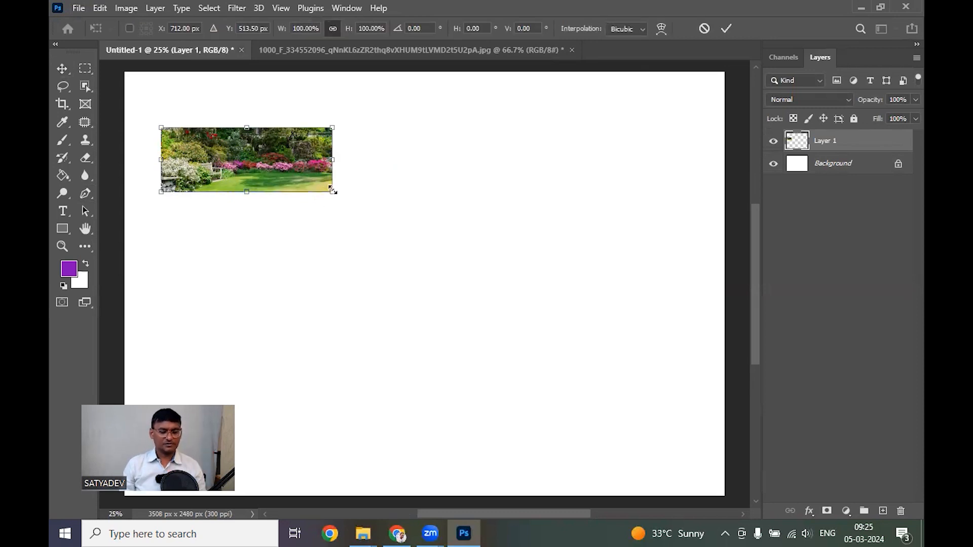
pyautogui.moveTo(339, 191); pyautogui.dragTo(519, 380)
pyautogui.moveTo(438, 392); pyautogui.dragTo(481, 383)
pyautogui.hotkey('ctrl', 'z')
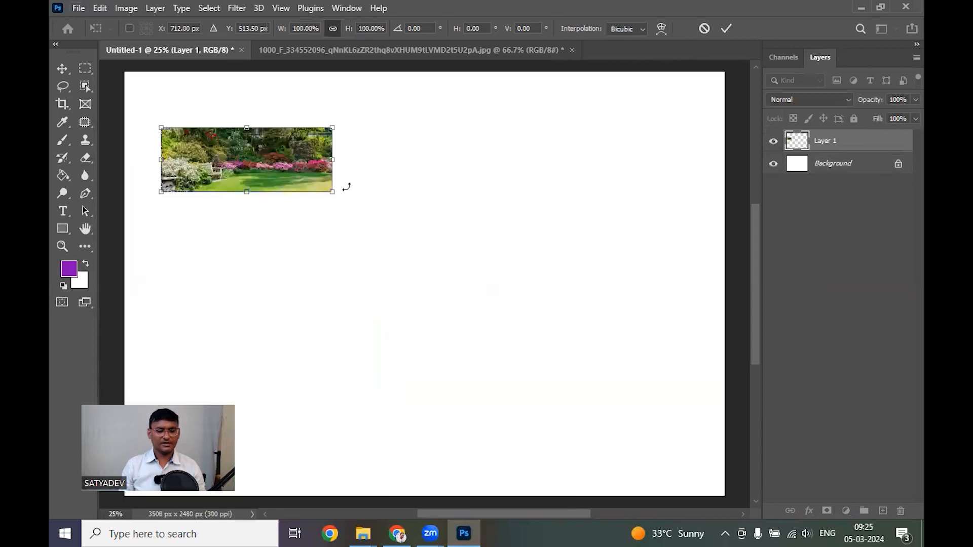
pyautogui.moveTo(330, 191); pyautogui.dragTo(511, 321)
pyautogui.moveTo(410, 225); pyautogui.dragTo(644, 313)
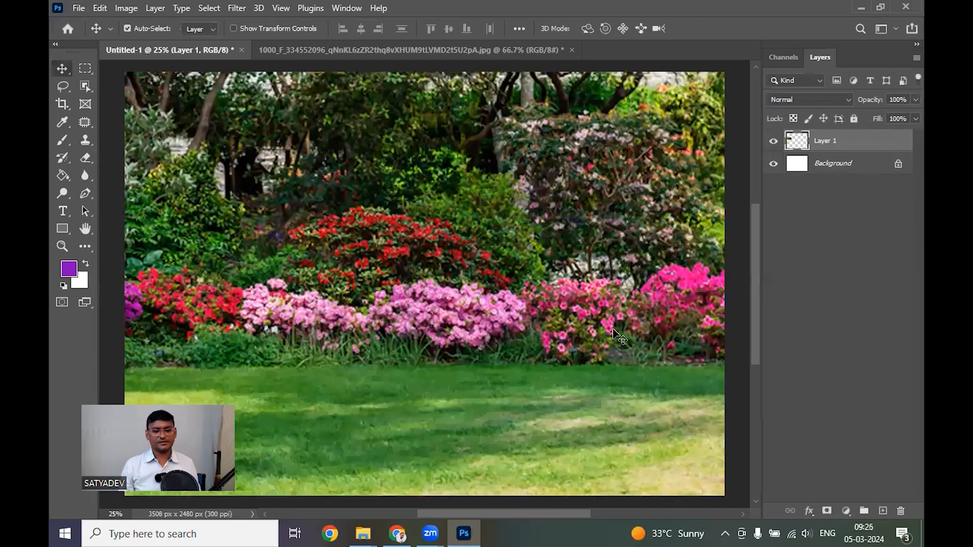
pyautogui.moveTo(613, 331); pyautogui.dragTo(641, 326)
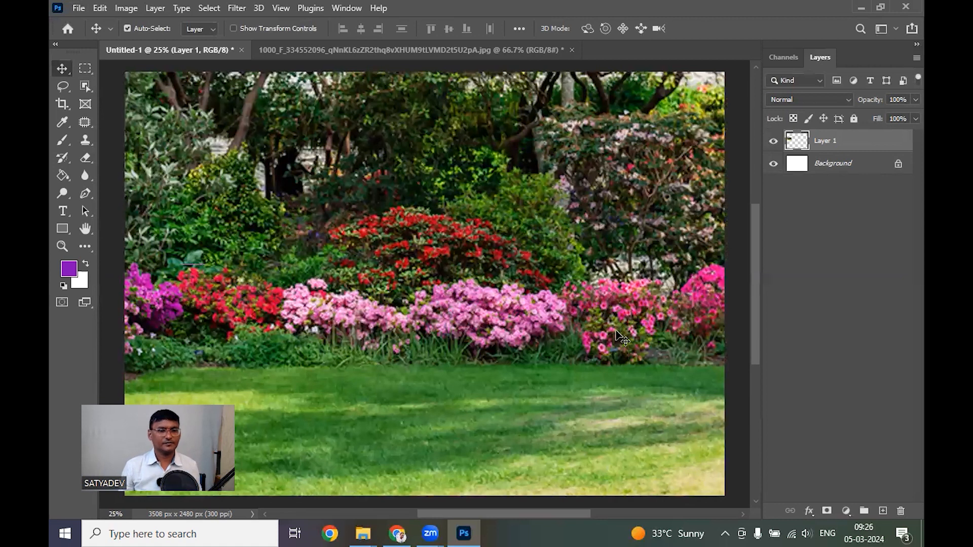
# - With the Clone Stamp at a 99 px brush, copy bright pink blossoms from the right bush to the lawn edge below the left red bush
pyautogui.click(85, 176)
pyautogui.moveTo(91, 139); pyautogui.dragTo(112, 145)
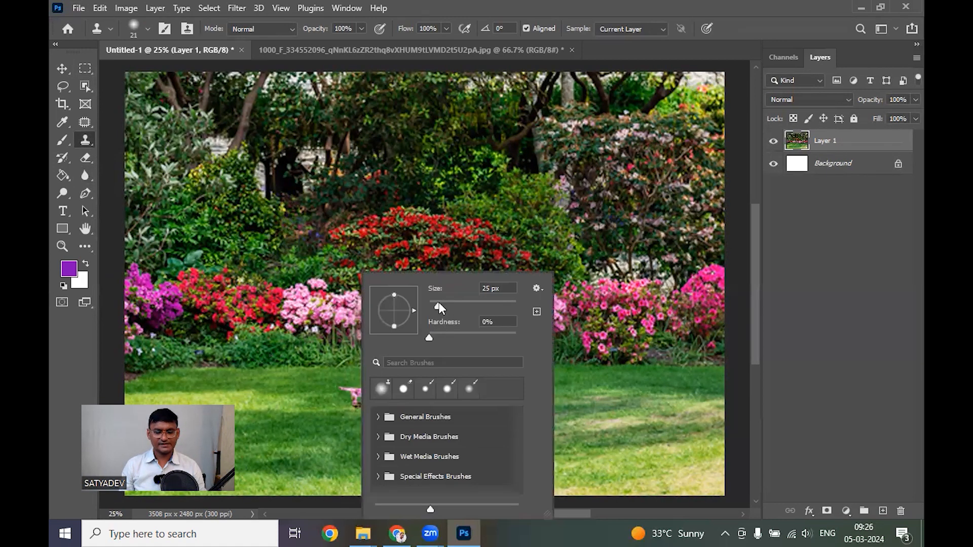
pyautogui.moveTo(469, 306); pyautogui.dragTo(471, 306)
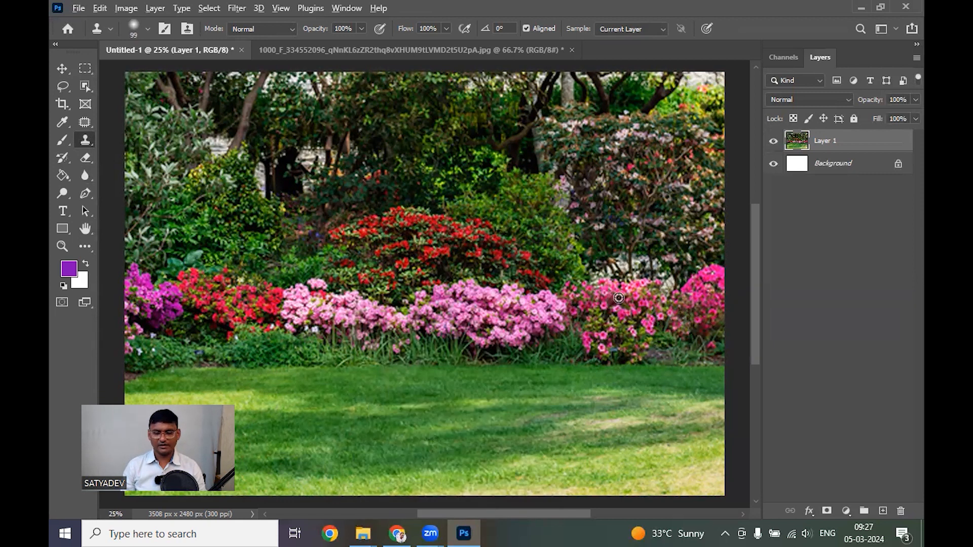
pyautogui.keyDown('alt'); pyautogui.click(619, 298); pyautogui.keyUp('alt')
pyautogui.moveTo(268, 358)
pyautogui.mouseDown()
pyautogui.moveTo(299, 367)
pyautogui.moveTo(264, 364)
pyautogui.moveTo(306, 354)
pyautogui.moveTo(243, 358)
pyautogui.moveTo(250, 372)
pyautogui.moveTo(236, 354)
pyautogui.mouseUp()
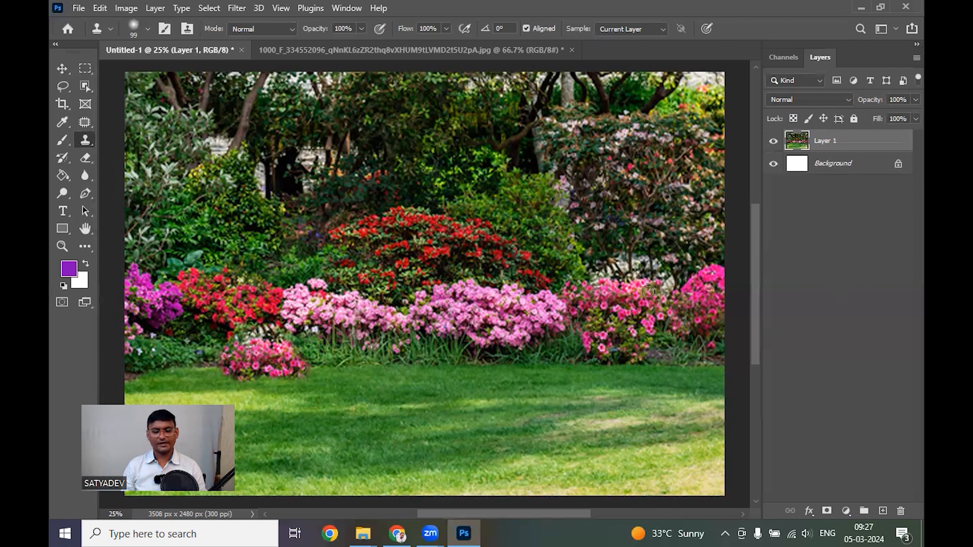
# - Clone light pink blossoms from the left-centre bush onto the gap at the lawn edge right of the centre pink bush
pyautogui.click(84, 70)
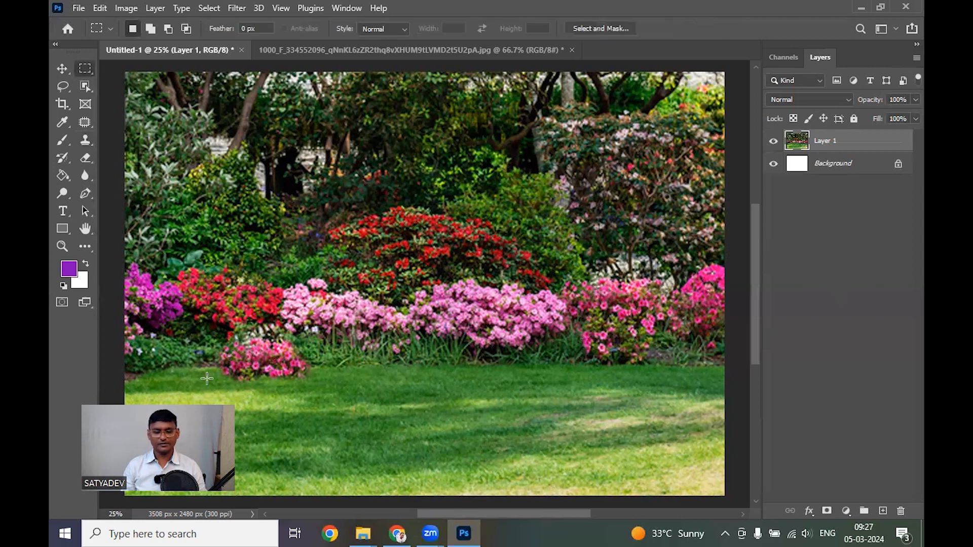
pyautogui.click(85, 141)
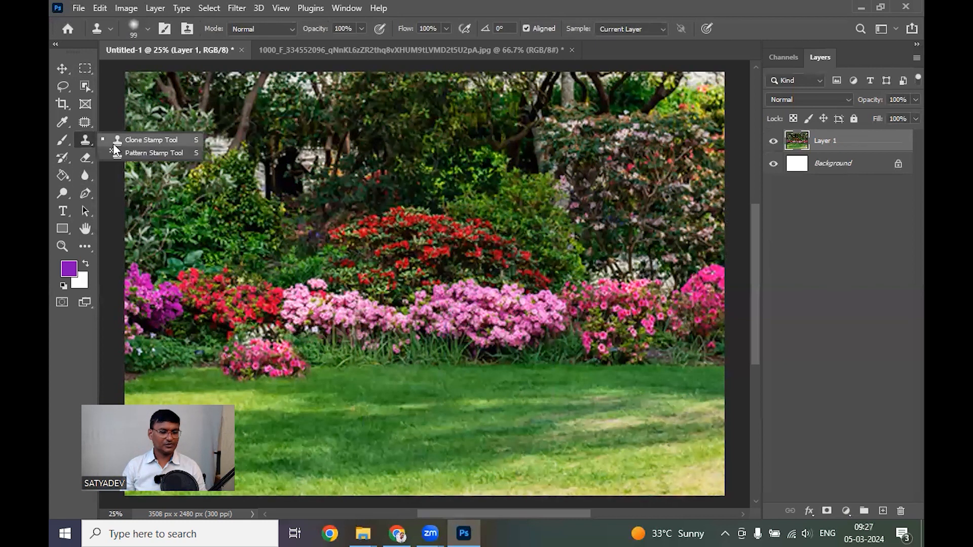
pyautogui.click(143, 141)
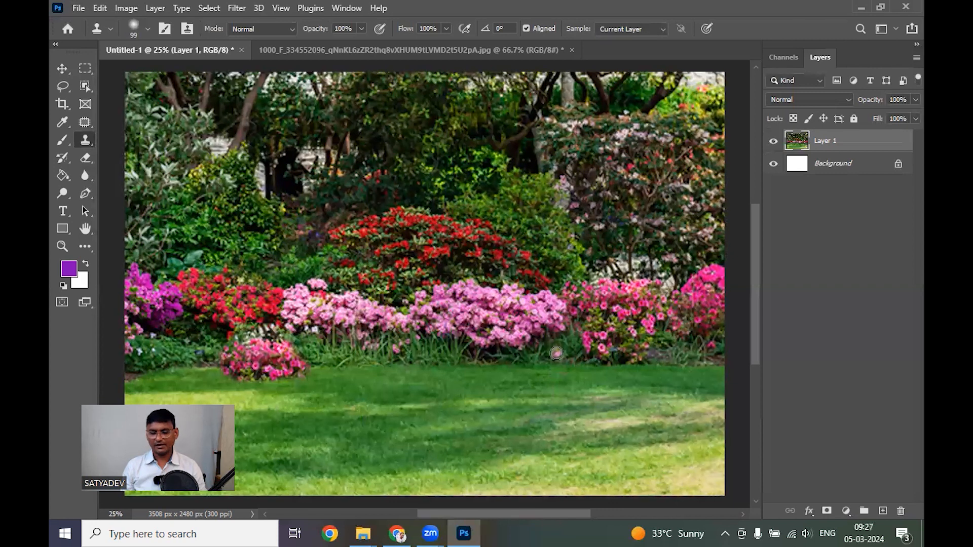
pyautogui.keyDown('alt'); pyautogui.click(351, 316); pyautogui.keyUp('alt')
pyautogui.moveTo(575, 336)
pyautogui.mouseDown()
pyautogui.moveTo(573, 355)
pyautogui.moveTo(542, 345)
pyautogui.moveTo(553, 346)
pyautogui.moveTo(535, 356)
pyautogui.moveTo(562, 364)
pyautogui.mouseUp()
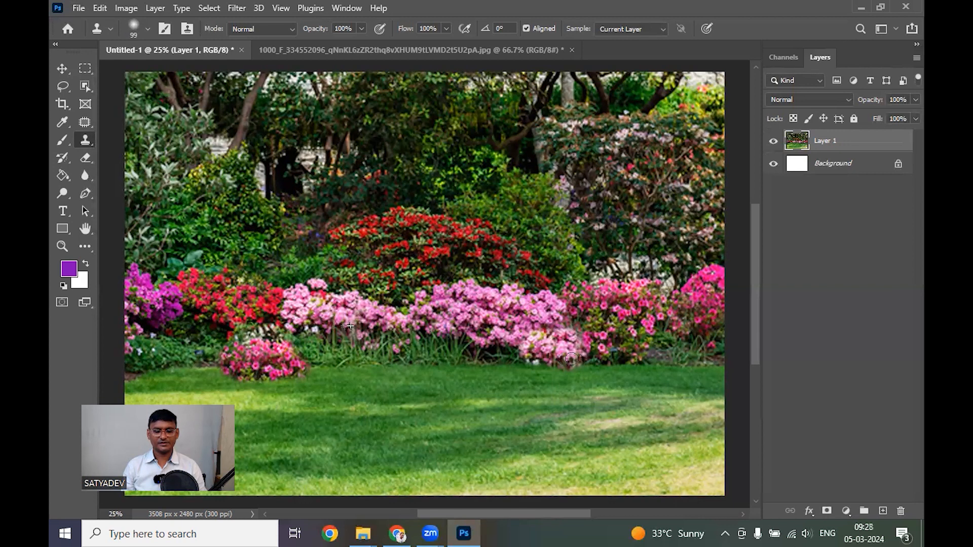
pyautogui.keyDown('alt'); pyautogui.click(393, 327); pyautogui.keyUp('alt')
pyautogui.moveTo(566, 344)
pyautogui.mouseDown()
pyautogui.moveTo(544, 356)
pyautogui.moveTo(570, 359)
pyautogui.moveTo(570, 340)
pyautogui.moveTo(548, 327)
pyautogui.moveTo(566, 332)
pyautogui.moveTo(566, 364)
pyautogui.mouseUp()
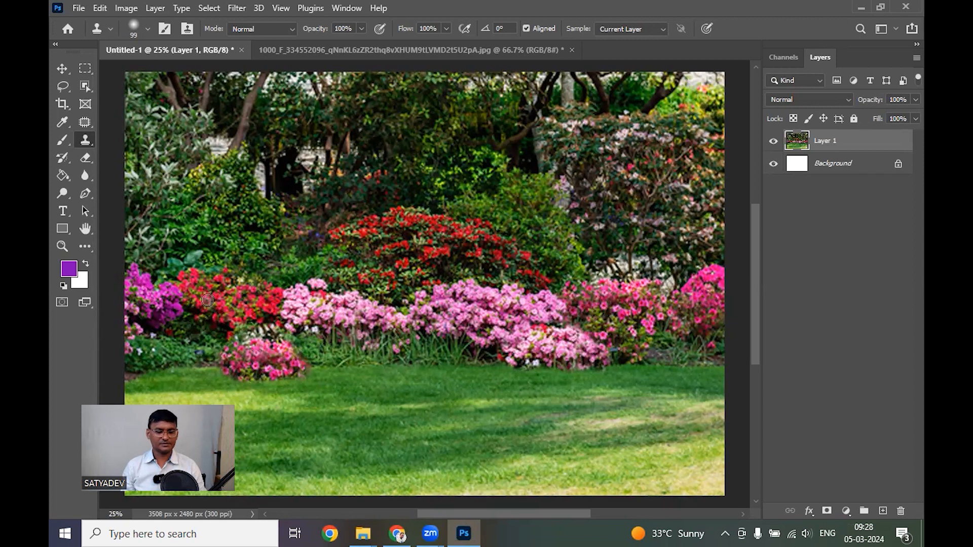
# - Clone red blossoms from the left bush onto the right pink bush's lower part and beside the pink clump below the left red bush
pyautogui.moveTo(607, 324)
pyautogui.mouseDown()
pyautogui.moveTo(592, 343)
pyautogui.moveTo(628, 337)
pyautogui.moveTo(628, 352)
pyautogui.moveTo(618, 327)
pyautogui.moveTo(590, 327)
pyautogui.moveTo(627, 339)
pyautogui.mouseUp()
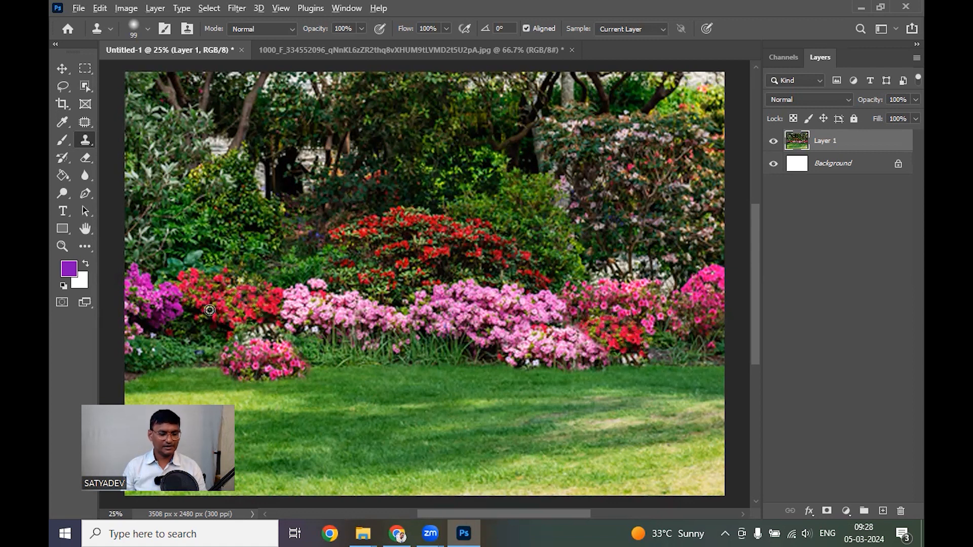
pyautogui.keyDown('alt'); pyautogui.click(225, 302); pyautogui.keyUp('alt')
pyautogui.moveTo(337, 351)
pyautogui.mouseDown()
pyautogui.moveTo(318, 355)
pyautogui.moveTo(347, 373)
pyautogui.moveTo(331, 351)
pyautogui.moveTo(359, 359)
pyautogui.moveTo(364, 374)
pyautogui.moveTo(351, 374)
pyautogui.moveTo(361, 376)
pyautogui.moveTo(338, 350)
pyautogui.moveTo(346, 370)
pyautogui.moveTo(306, 360)
pyautogui.moveTo(311, 348)
pyautogui.moveTo(365, 357)
pyautogui.mouseUp()
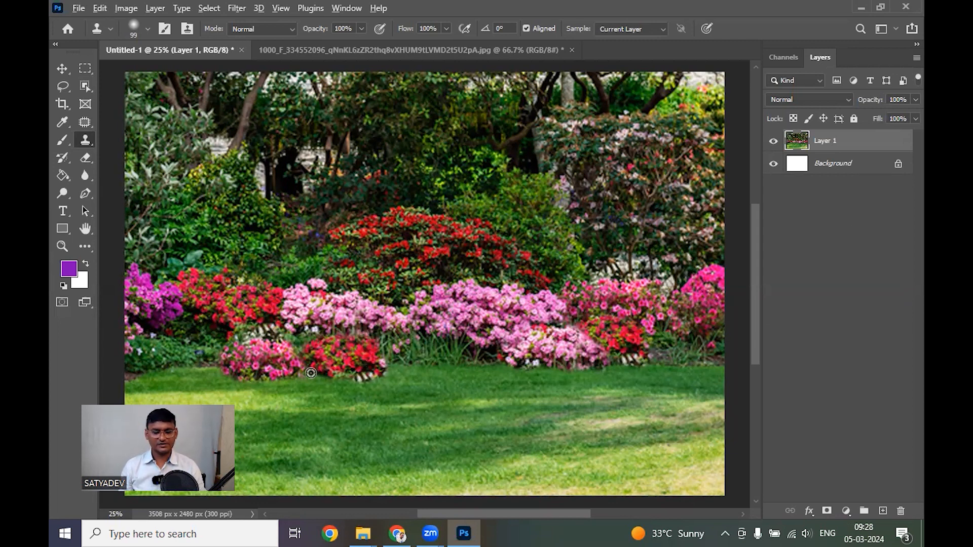
# - Clone grass blades and foliage along the lower edge of the left pink and red clumps, extending right beneath the centre bush
pyautogui.keyDown('alt'); pyautogui.click(422, 352); pyautogui.keyUp('alt')
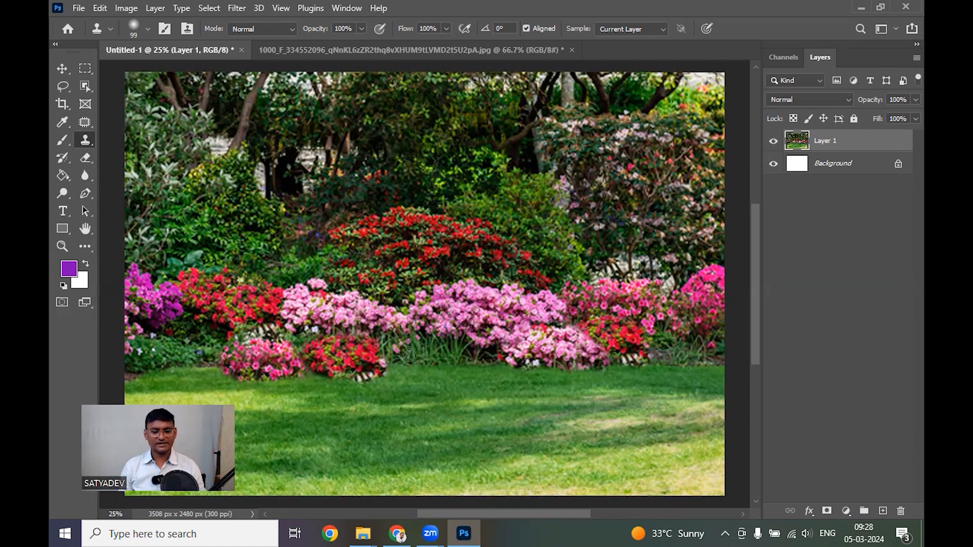
pyautogui.moveTo(303, 370)
pyautogui.mouseDown()
pyautogui.moveTo(288, 360)
pyautogui.moveTo(321, 372)
pyautogui.moveTo(395, 367)
pyautogui.moveTo(391, 376)
pyautogui.mouseUp()
pyautogui.keyDown('alt'); pyautogui.click(442, 349); pyautogui.keyUp('alt')
pyautogui.moveTo(210, 369); pyautogui.dragTo(344, 378)
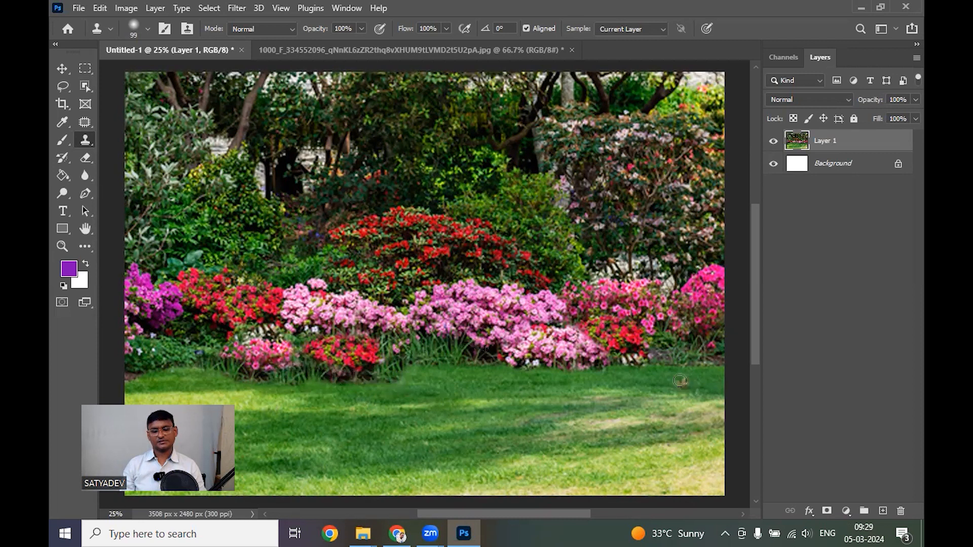
pyautogui.keyDown('alt'); pyautogui.click(673, 353); pyautogui.keyUp('alt')
pyautogui.moveTo(396, 372); pyautogui.dragTo(446, 372)
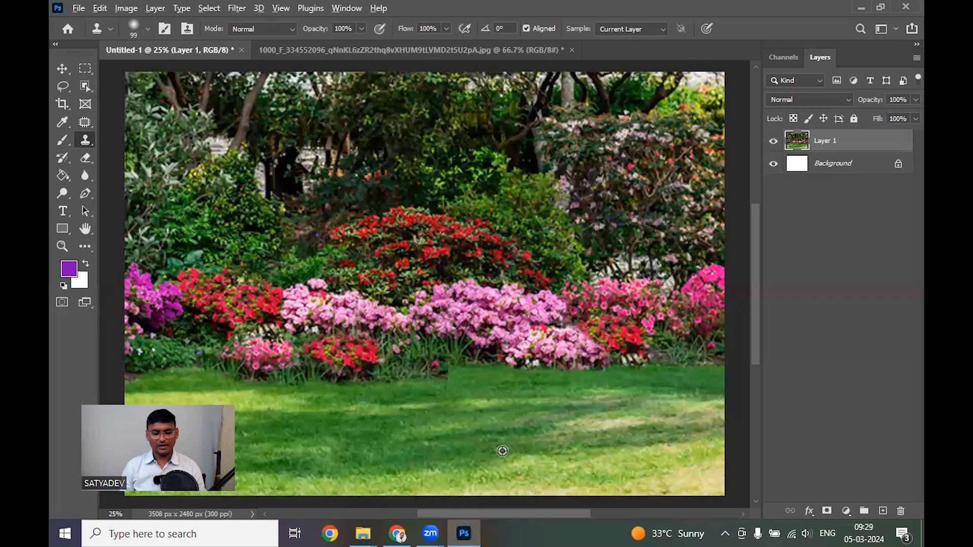
# - Clone lawn grass over the lower part of the right flower bushes, covering the pink and red blossoms at the lawn edge
pyautogui.moveTo(539, 355)
pyautogui.mouseDown()
pyautogui.moveTo(578, 352)
pyautogui.moveTo(532, 368)
pyautogui.moveTo(508, 345)
pyautogui.moveTo(594, 361)
pyautogui.moveTo(567, 352)
pyautogui.moveTo(545, 364)
pyautogui.moveTo(578, 351)
pyautogui.moveTo(562, 346)
pyautogui.moveTo(677, 349)
pyautogui.moveTo(612, 361)
pyautogui.moveTo(657, 364)
pyautogui.moveTo(631, 360)
pyautogui.moveTo(714, 340)
pyautogui.mouseUp()
pyautogui.keyDown('alt'); pyautogui.click(657, 420); pyautogui.keyUp('alt')
pyautogui.moveTo(633, 353)
pyautogui.mouseDown()
pyautogui.moveTo(652, 332)
pyautogui.moveTo(658, 382)
pyautogui.mouseUp()
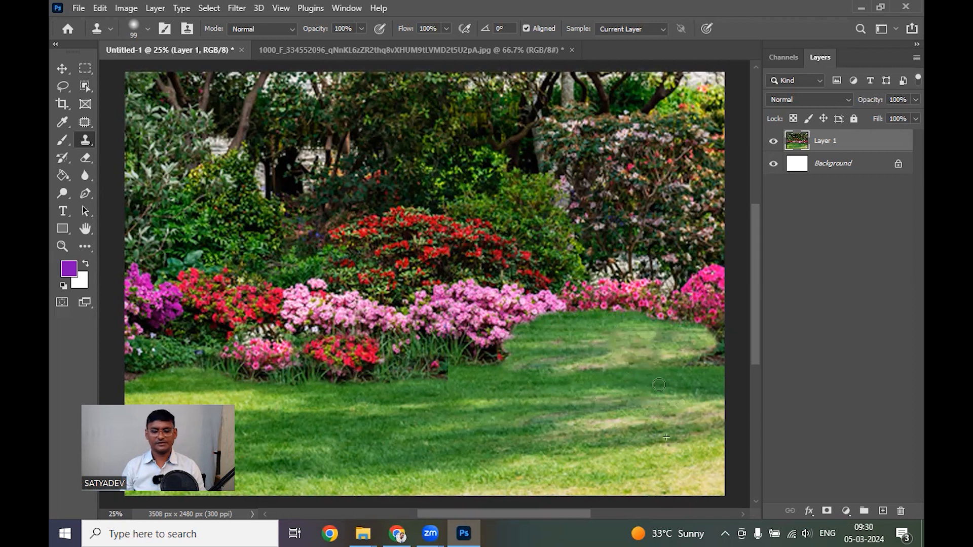
# - Extend the cloned lawn to the photo's right edge and under the centre pink bush, resampling several grass areas
pyautogui.keyDown('alt'); pyautogui.click(661, 417); pyautogui.keyUp('alt')
pyautogui.moveTo(494, 346)
pyautogui.mouseDown()
pyautogui.moveTo(522, 353)
pyautogui.moveTo(493, 367)
pyautogui.moveTo(475, 367)
pyautogui.moveTo(516, 338)
pyautogui.moveTo(555, 326)
pyautogui.moveTo(576, 334)
pyautogui.moveTo(532, 333)
pyautogui.moveTo(551, 333)
pyautogui.moveTo(532, 346)
pyautogui.mouseUp()
pyautogui.keyDown('alt'); pyautogui.click(567, 408); pyautogui.keyUp('alt')
pyautogui.keyDown('alt'); pyautogui.click(610, 426); pyautogui.keyUp('alt')
pyautogui.moveTo(690, 364)
pyautogui.mouseDown()
pyautogui.moveTo(730, 368)
pyautogui.moveTo(717, 331)
pyautogui.mouseUp()
pyautogui.keyDown('alt'); pyautogui.click(544, 416); pyautogui.keyUp('alt')
pyautogui.moveTo(517, 333)
pyautogui.mouseDown()
pyautogui.moveTo(496, 359)
pyautogui.moveTo(504, 347)
pyautogui.moveTo(497, 347)
pyautogui.mouseUp()
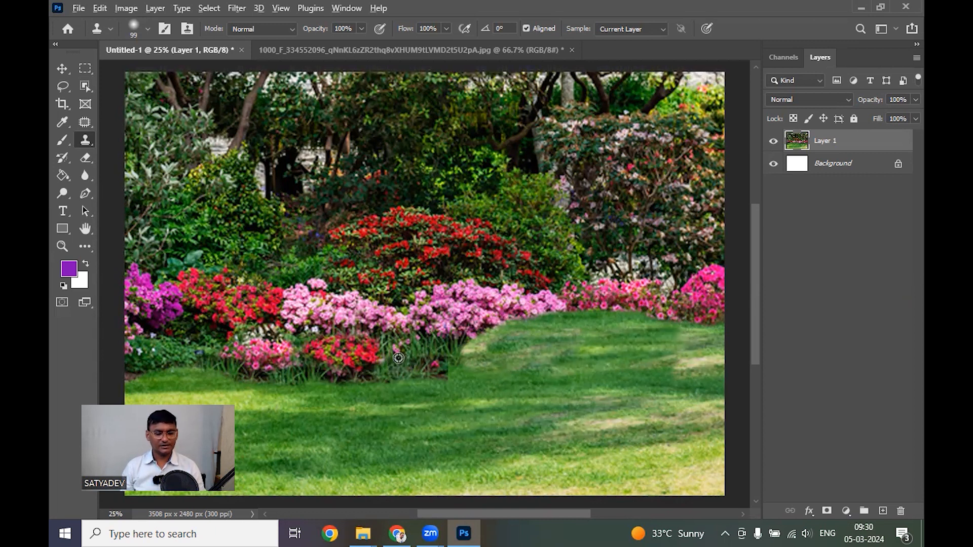
# - Clone leafy foliage and grass blades along the new lawn edge on the right, with red blossoms beneath the centre pink bush
pyautogui.moveTo(487, 354)
pyautogui.mouseDown()
pyautogui.moveTo(514, 320)
pyautogui.moveTo(503, 333)
pyautogui.moveTo(507, 310)
pyautogui.moveTo(548, 319)
pyautogui.moveTo(623, 309)
pyautogui.mouseUp()
pyautogui.keyDown('alt'); pyautogui.click(191, 354); pyautogui.keyUp('alt')
pyautogui.keyDown('alt'); pyautogui.click(158, 355); pyautogui.keyUp('alt')
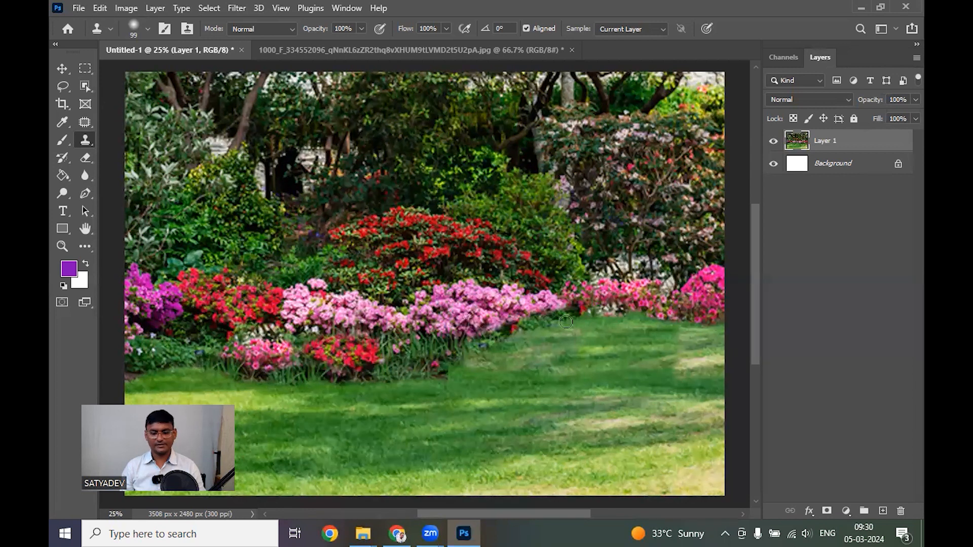
pyautogui.moveTo(566, 322); pyautogui.dragTo(717, 324)
pyautogui.keyDown('alt'); pyautogui.click(208, 353); pyautogui.keyUp('alt')
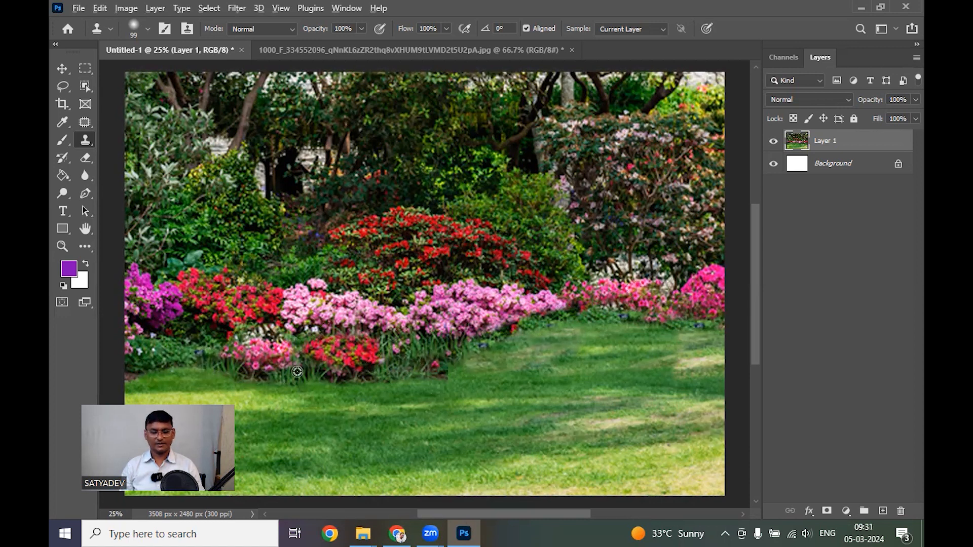
pyautogui.moveTo(467, 333); pyautogui.dragTo(562, 325)
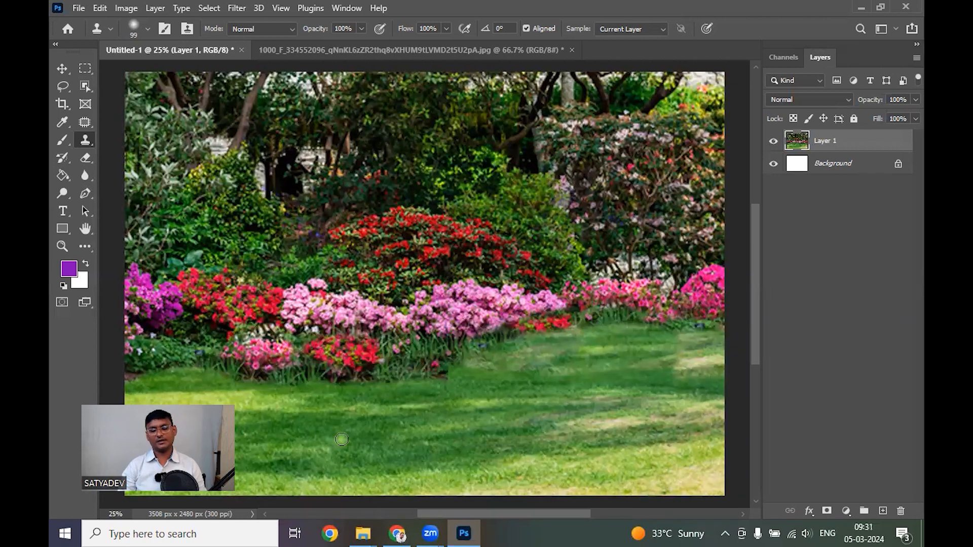
pyautogui.rightClick(87, 140)
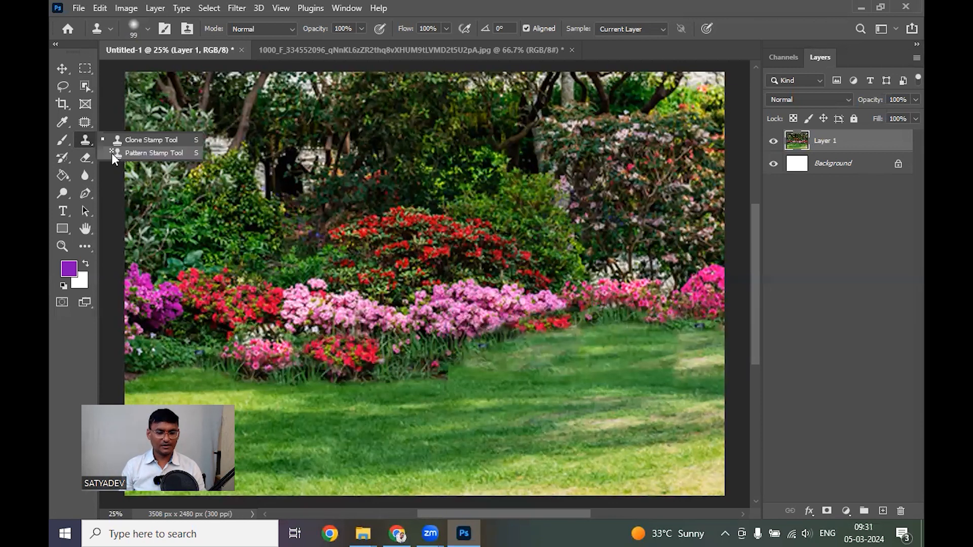
pyautogui.click(148, 140)
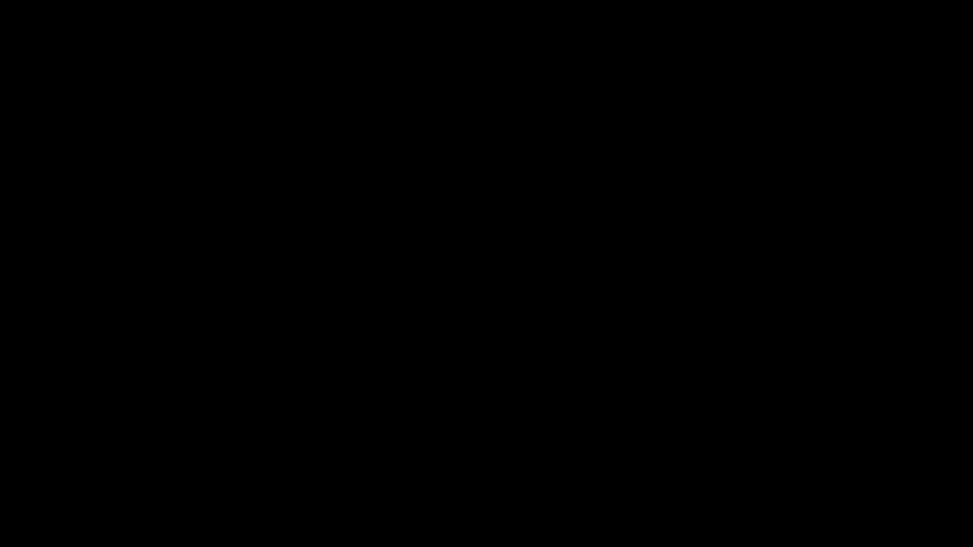